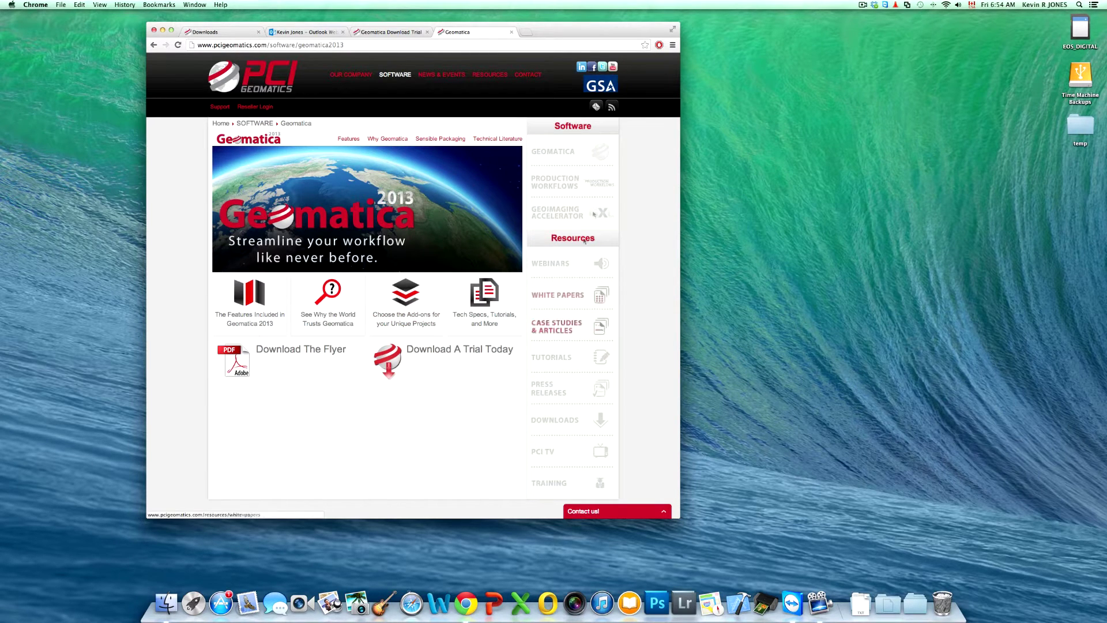
# Open the Geomatica 2013 trial sign-up page, then go to the email inbox.
pyautogui.click(466, 360)
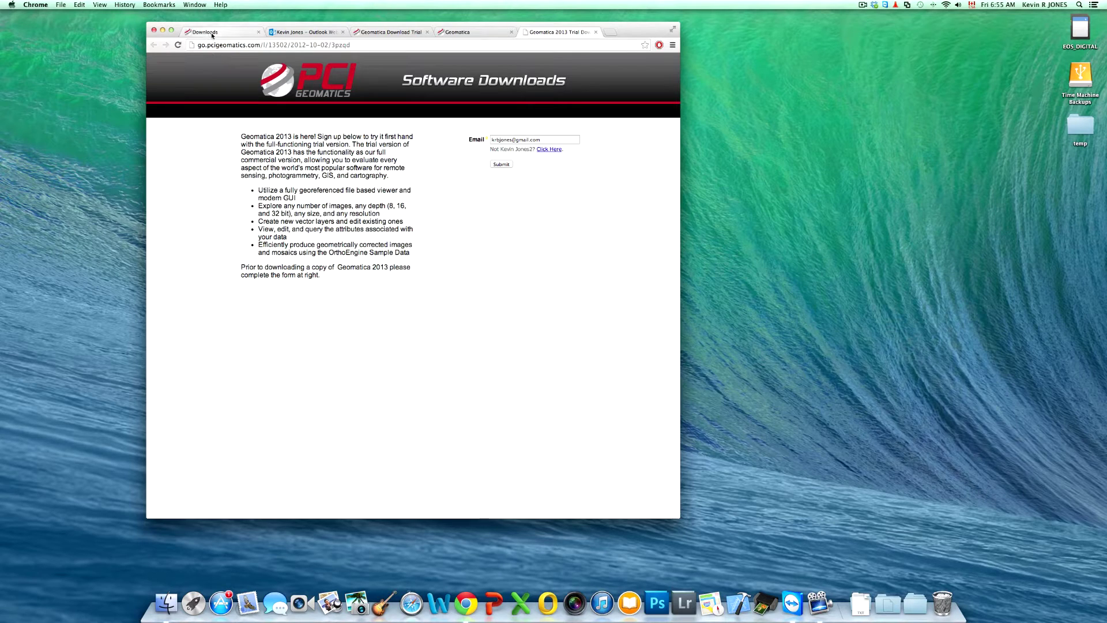
pyautogui.click(281, 31)
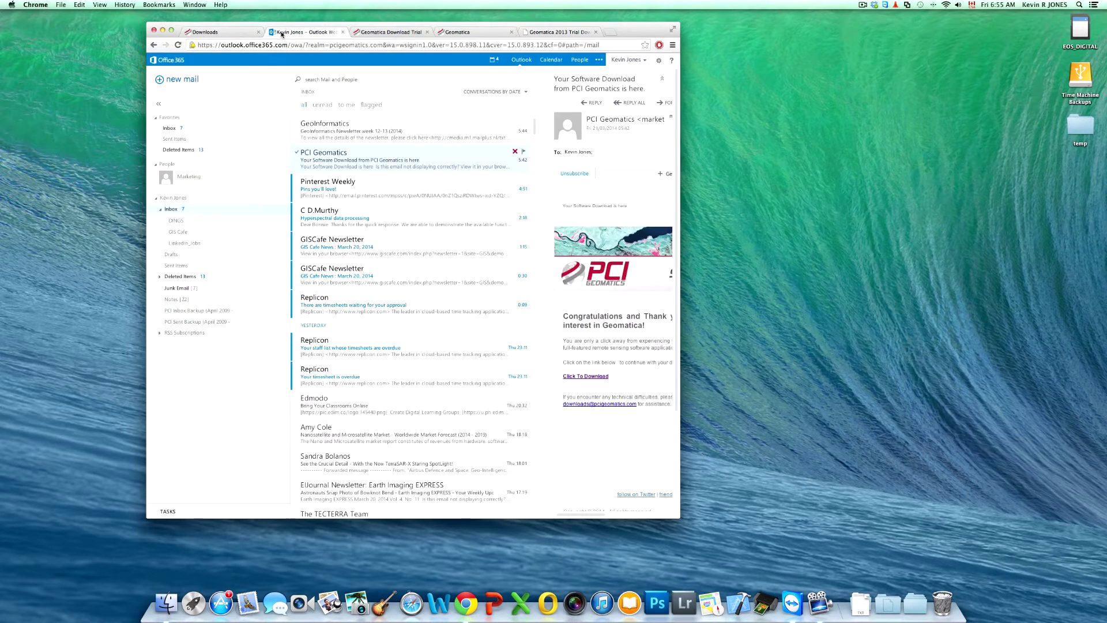
# Open the PCI Geomatics email and follow its link to the Geomatica 2013 downloads.
pyautogui.doubleClick(327, 160)
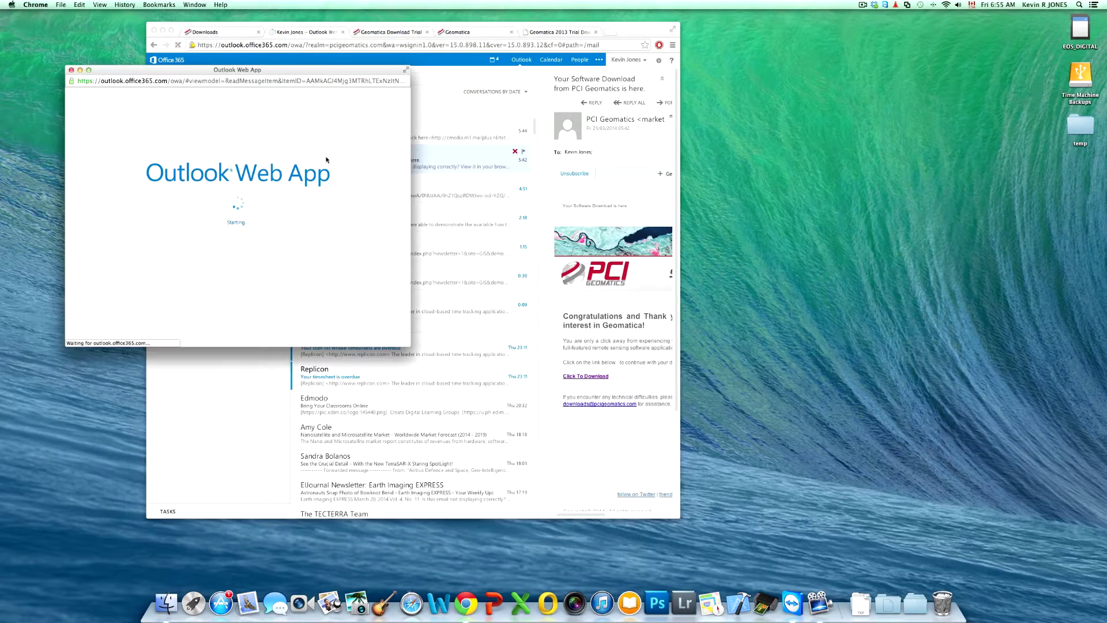
pyautogui.moveTo(262, 69); pyautogui.dragTo(397, 80)
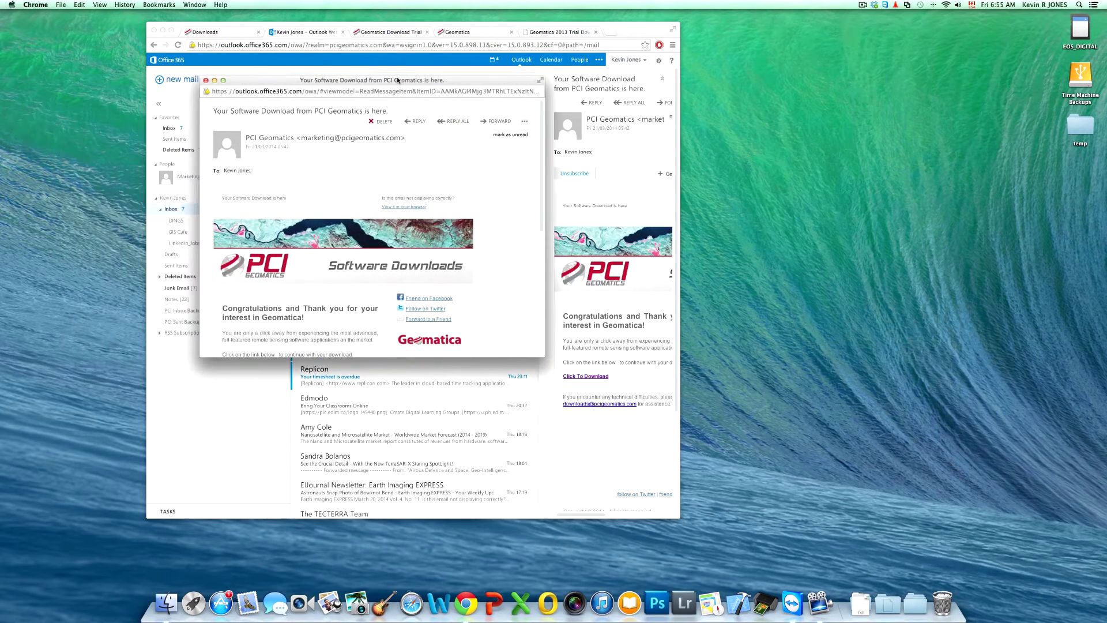
pyautogui.scroll(-3, 528, 208)
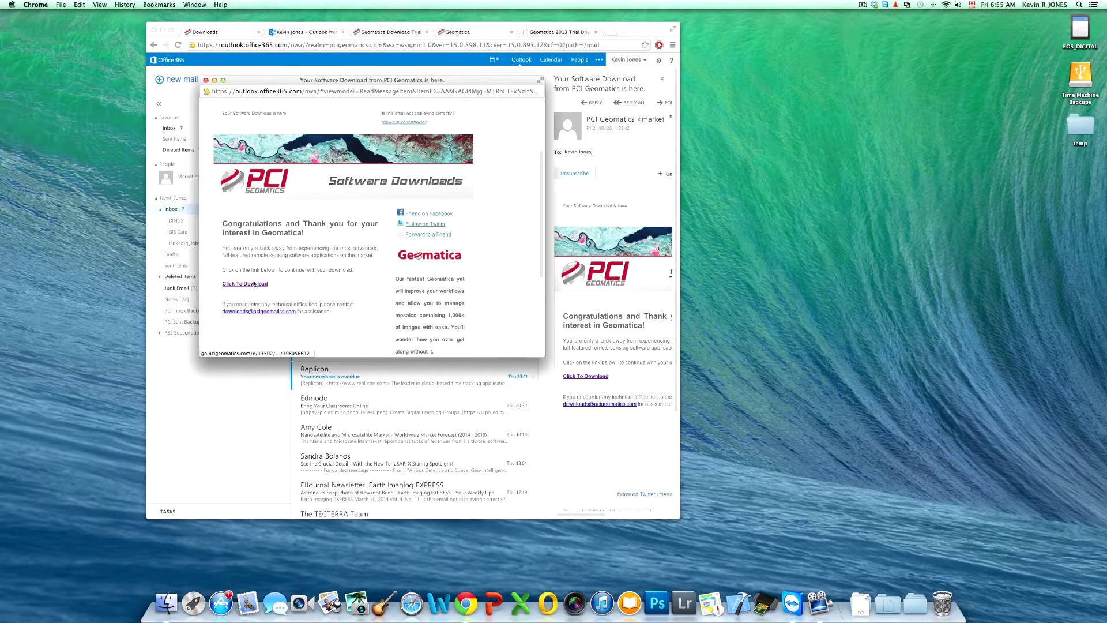
pyautogui.click(254, 284)
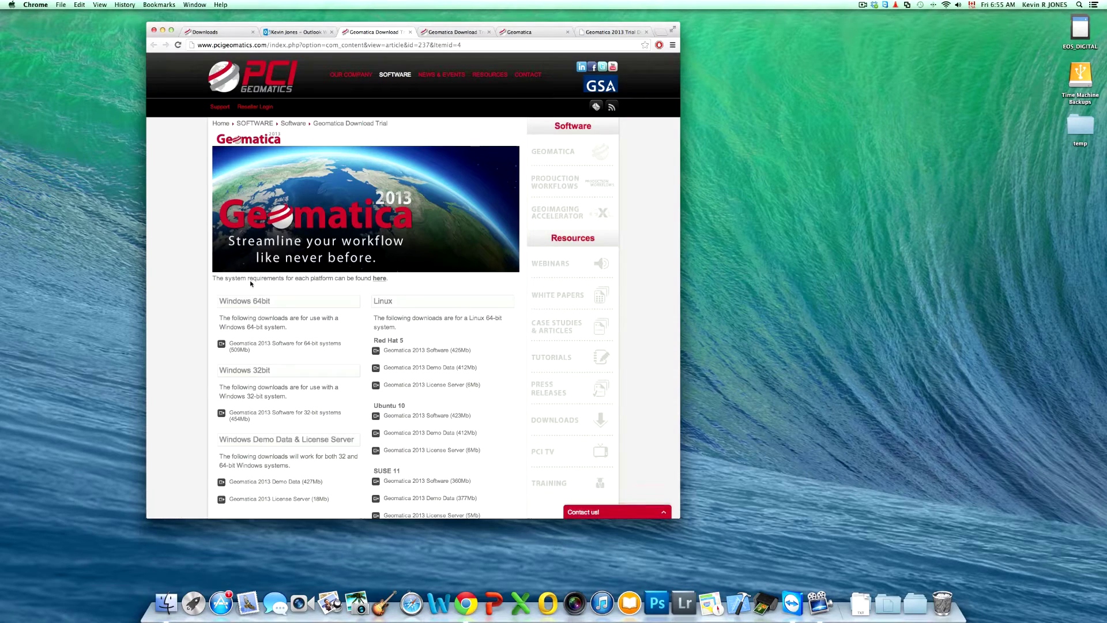
pyautogui.scroll(-3, 186, 304)
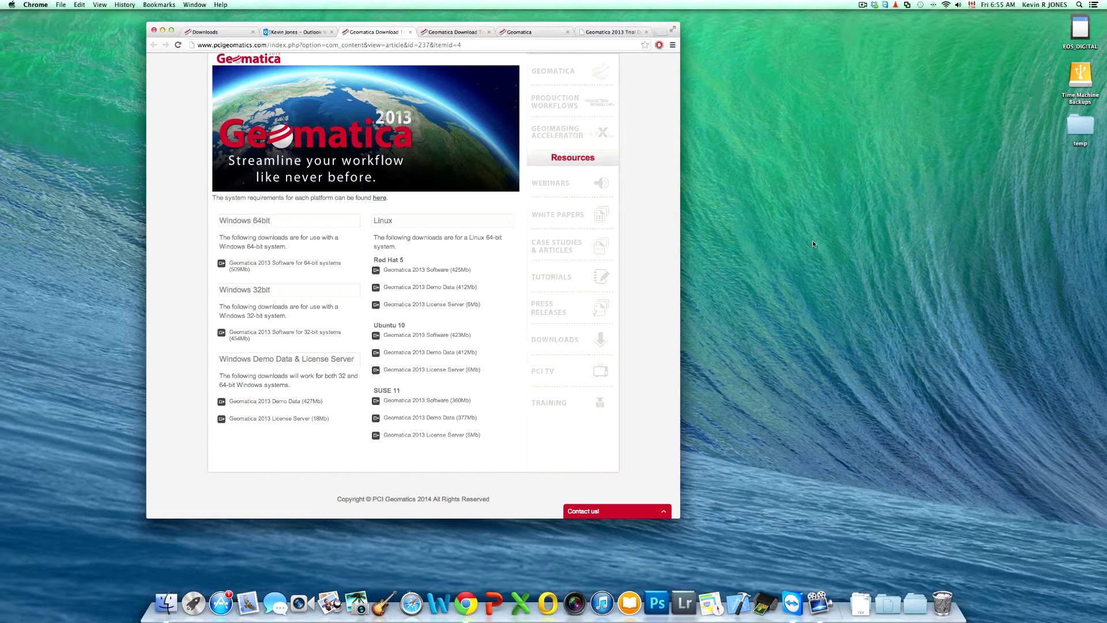
# Launch VMware Fusion from the Dock's Applications stack.
pyautogui.click(860, 606)
pyautogui.scroll(-10, 866, 463)
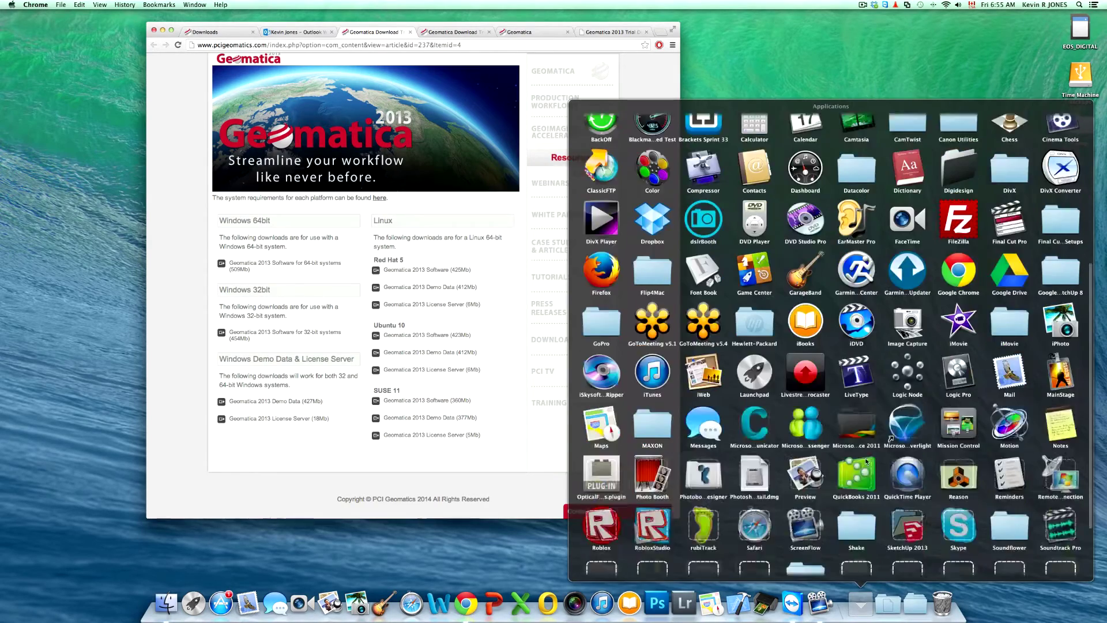
pyautogui.scroll(-5, 849, 455)
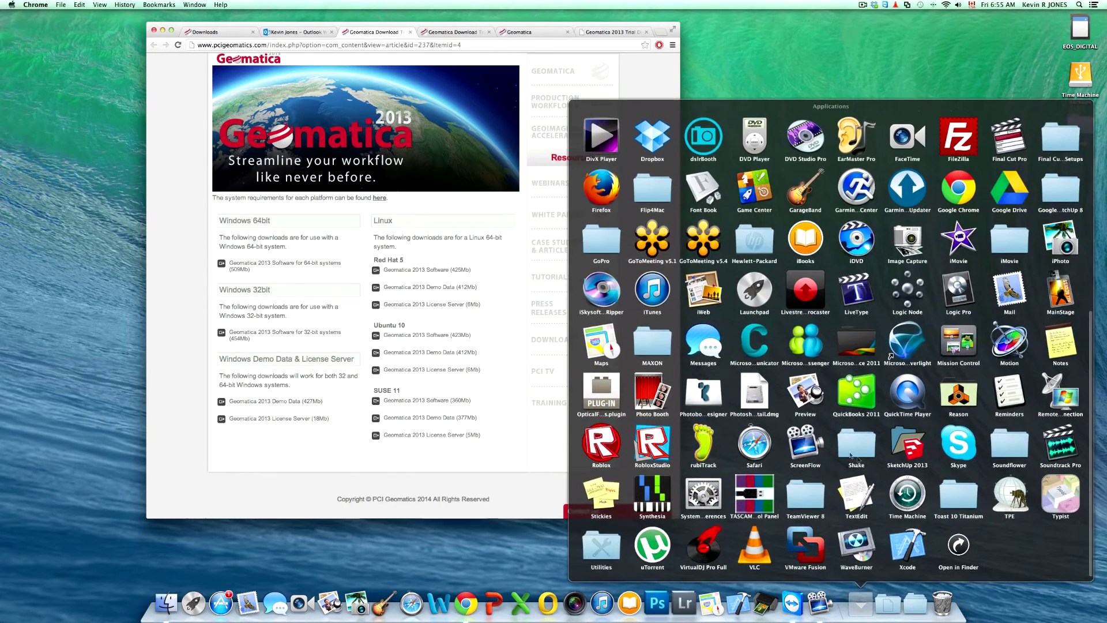
pyautogui.click(806, 548)
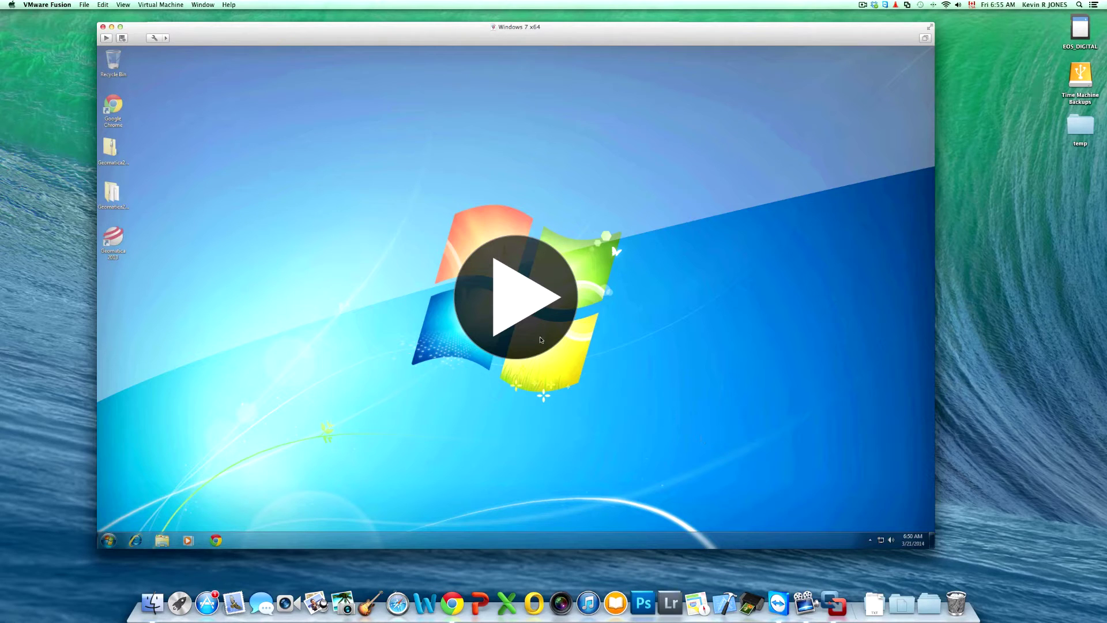
# Resume the Windows 7 x64 VM and select the Geomatica 2013 desktop shortcut.
pyautogui.click(518, 294)
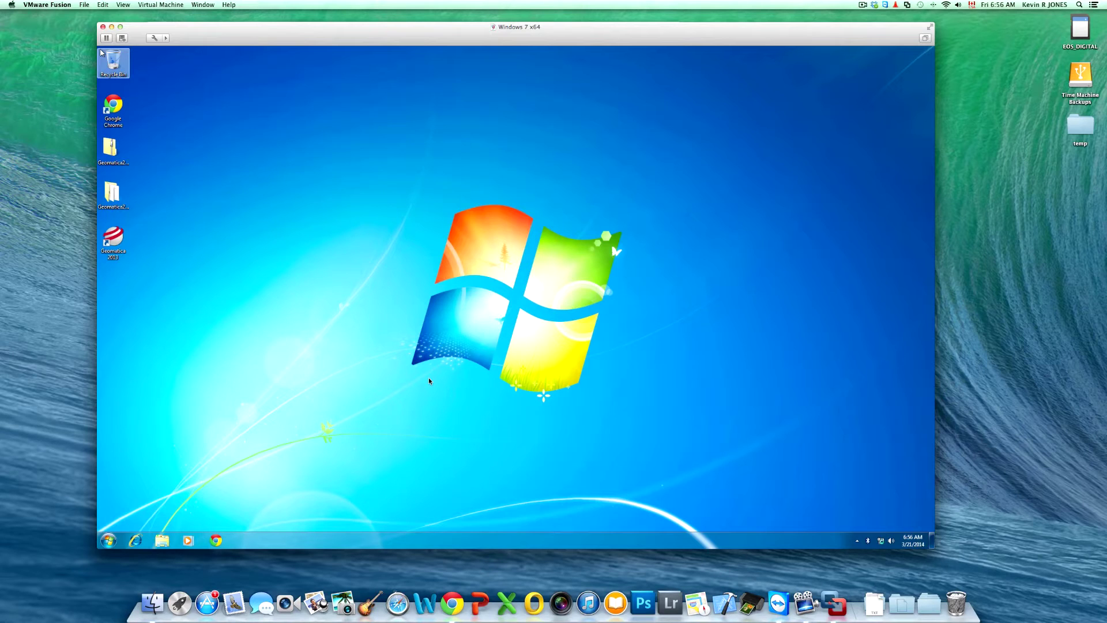
pyautogui.moveTo(433, 35); pyautogui.dragTo(465, 29)
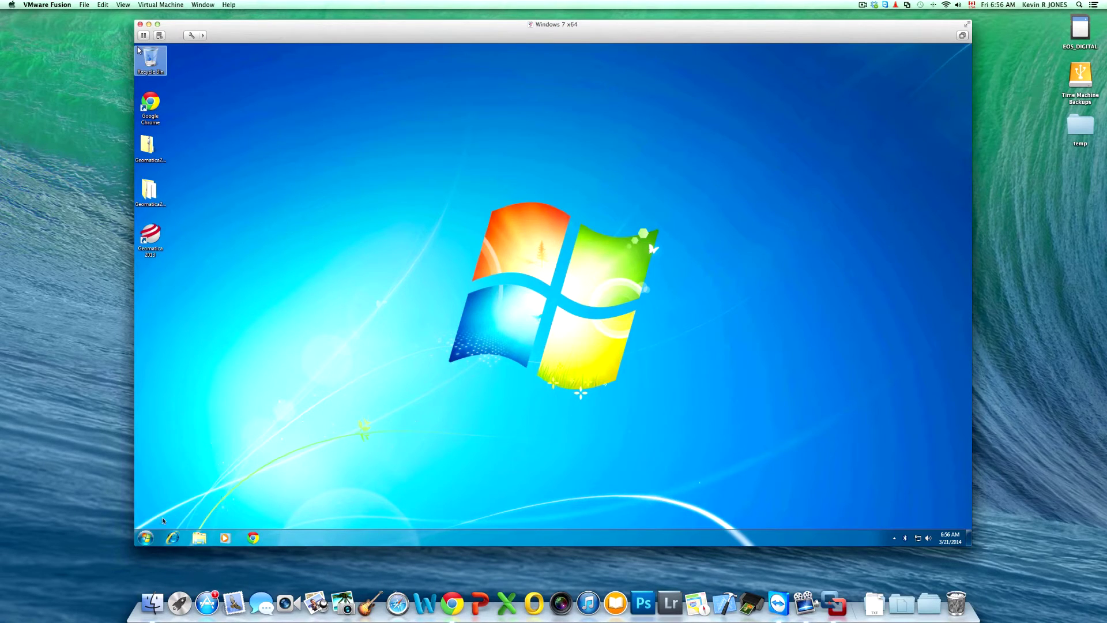
pyautogui.click(153, 237)
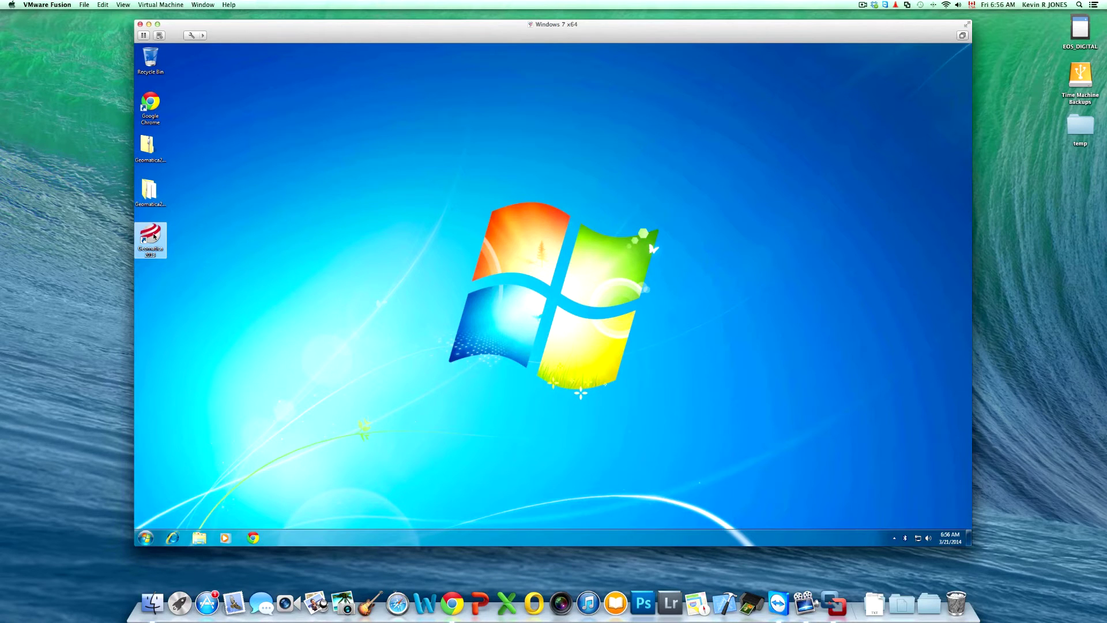
# Launch Geomatica 2013 in trial mode and start Focus from the launcher toolbar.
pyautogui.doubleClick(153, 239)
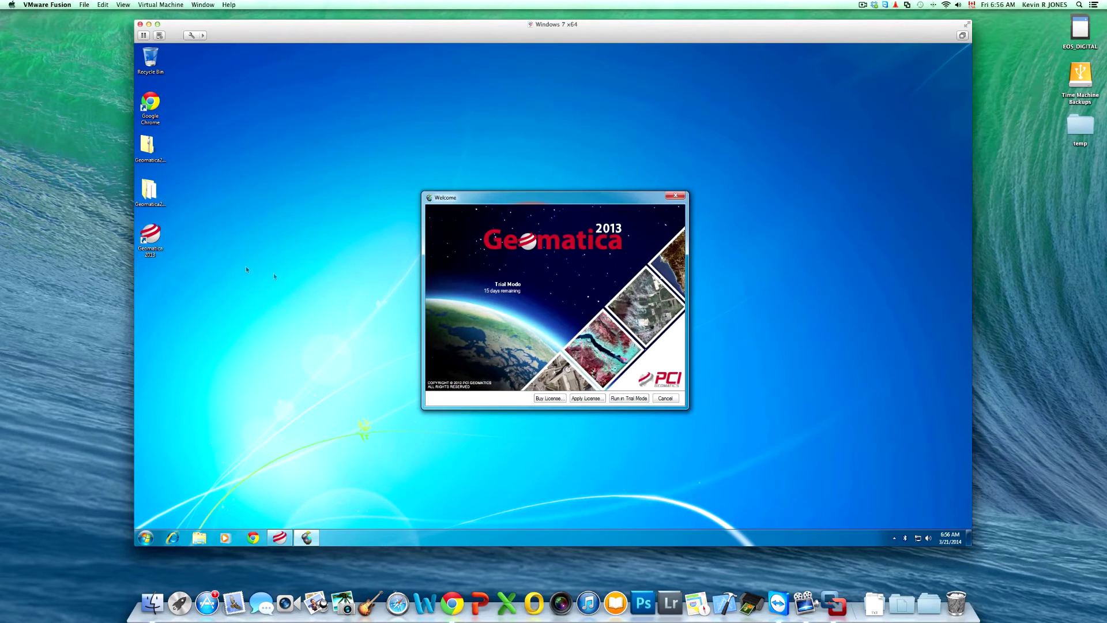
pyautogui.moveTo(568, 198); pyautogui.dragTo(836, 70)
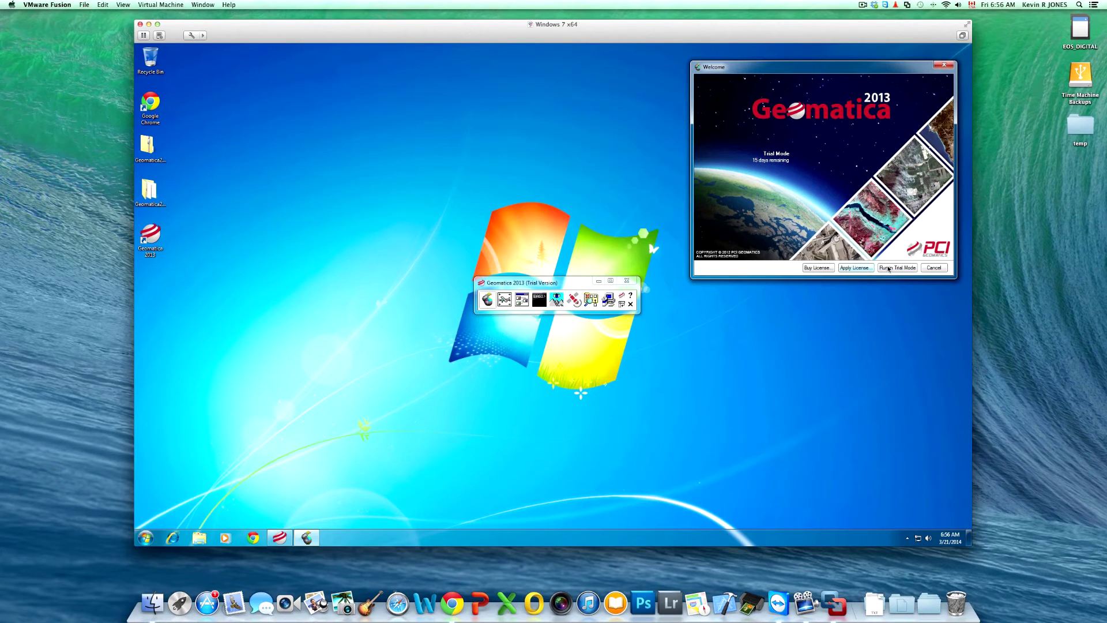
pyautogui.click(892, 269)
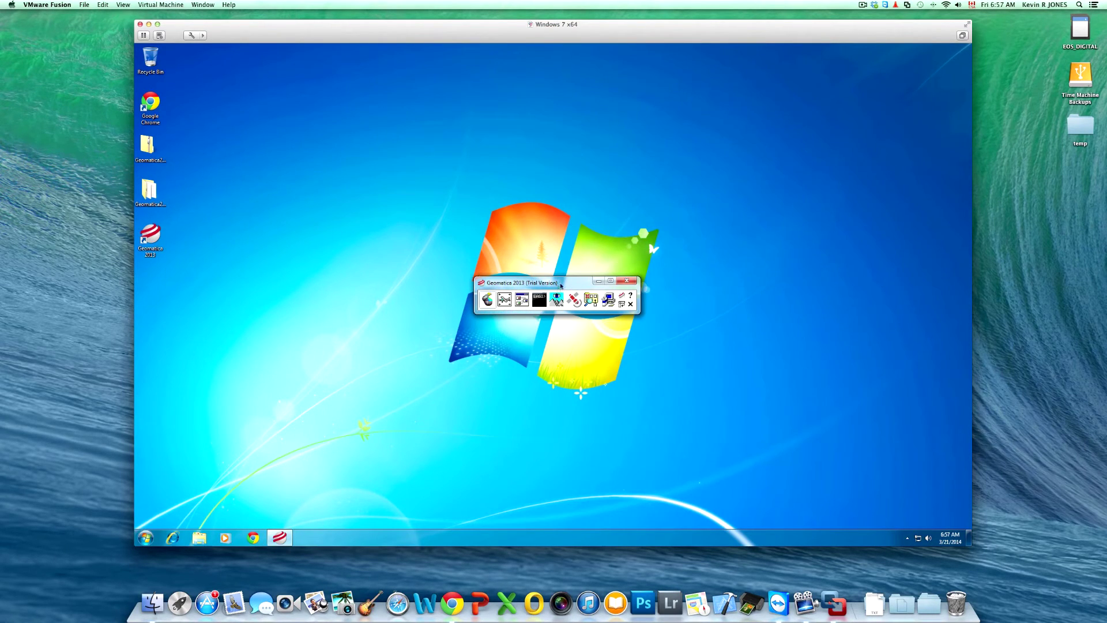
pyautogui.moveTo(559, 284); pyautogui.dragTo(761, 139)
pyautogui.click(756, 153)
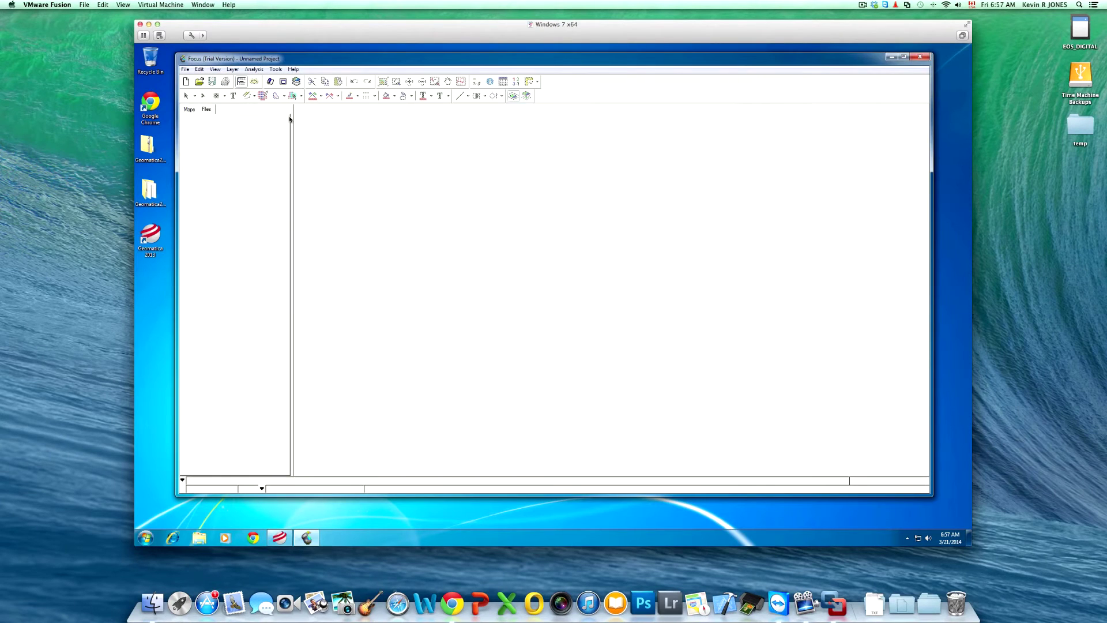
# Load toronto_qb_ms and toronto_qb_pan from the Geomatica2013_Windows64 folder into Focus.
pyautogui.click(149, 192)
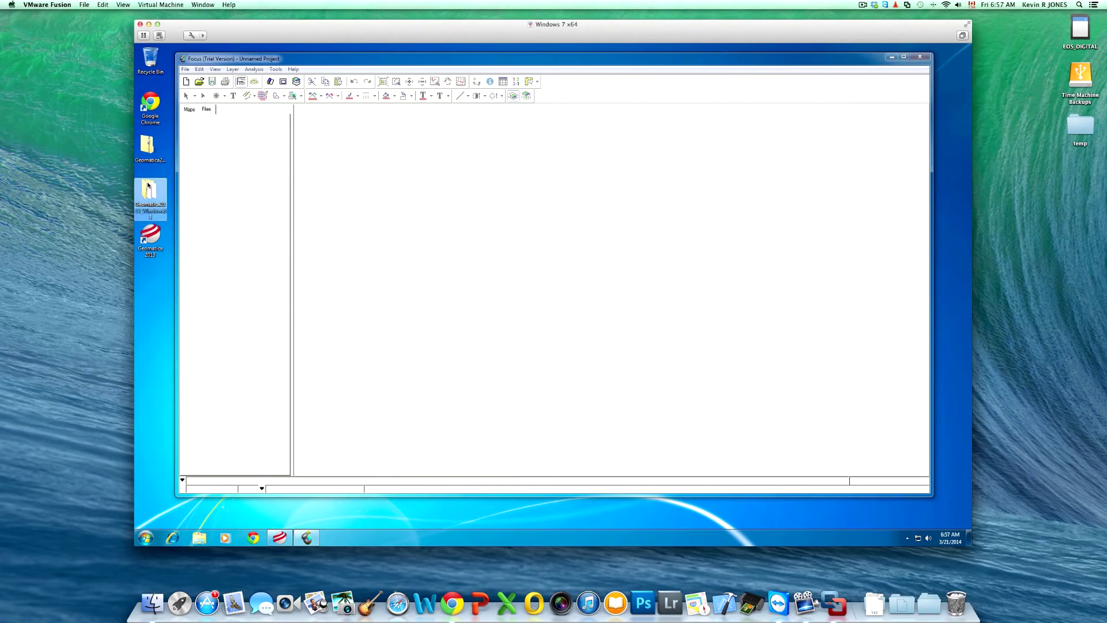
pyautogui.doubleClick(149, 192)
pyautogui.moveTo(374, 107); pyautogui.dragTo(668, 146)
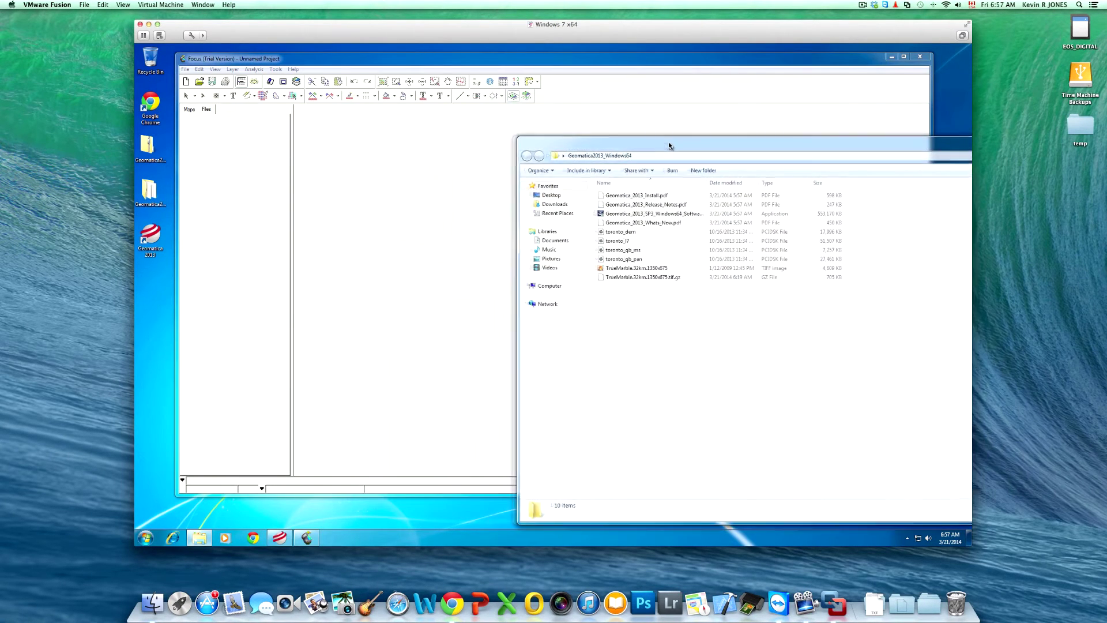
pyautogui.click(623, 250)
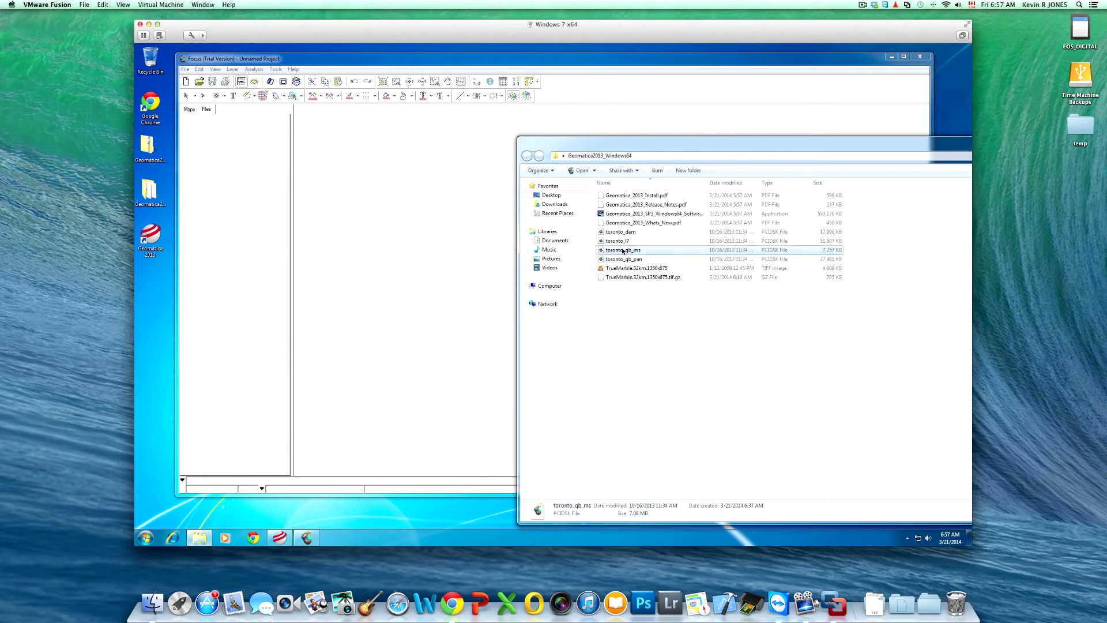
pyautogui.moveTo(298, 201); pyautogui.dragTo(299, 200)
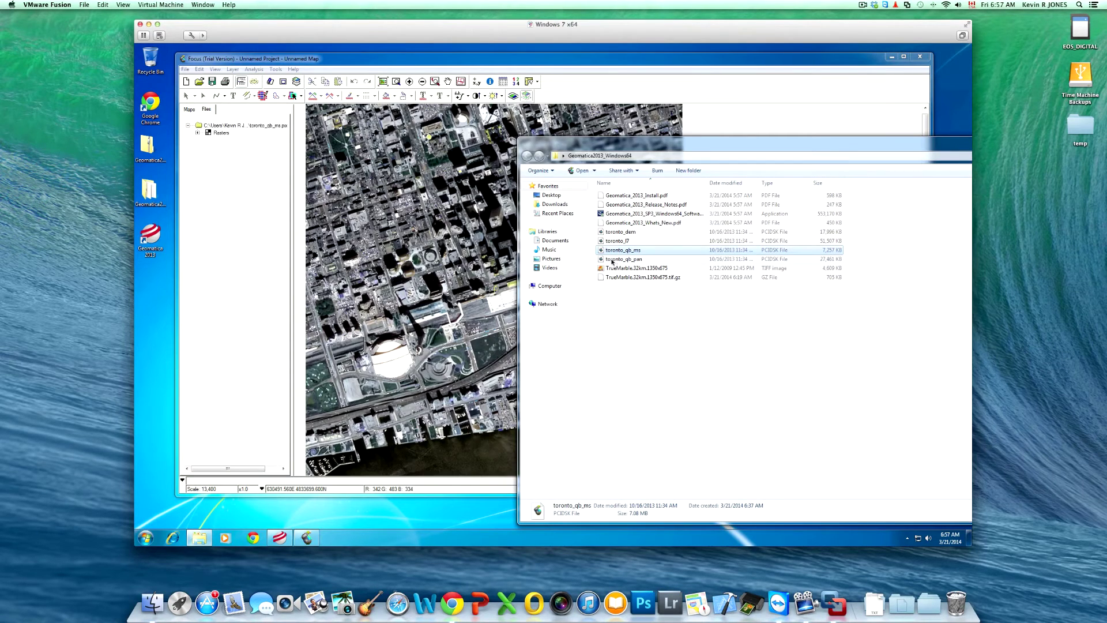
pyautogui.click(612, 261)
pyautogui.moveTo(214, 186); pyautogui.dragTo(213, 185)
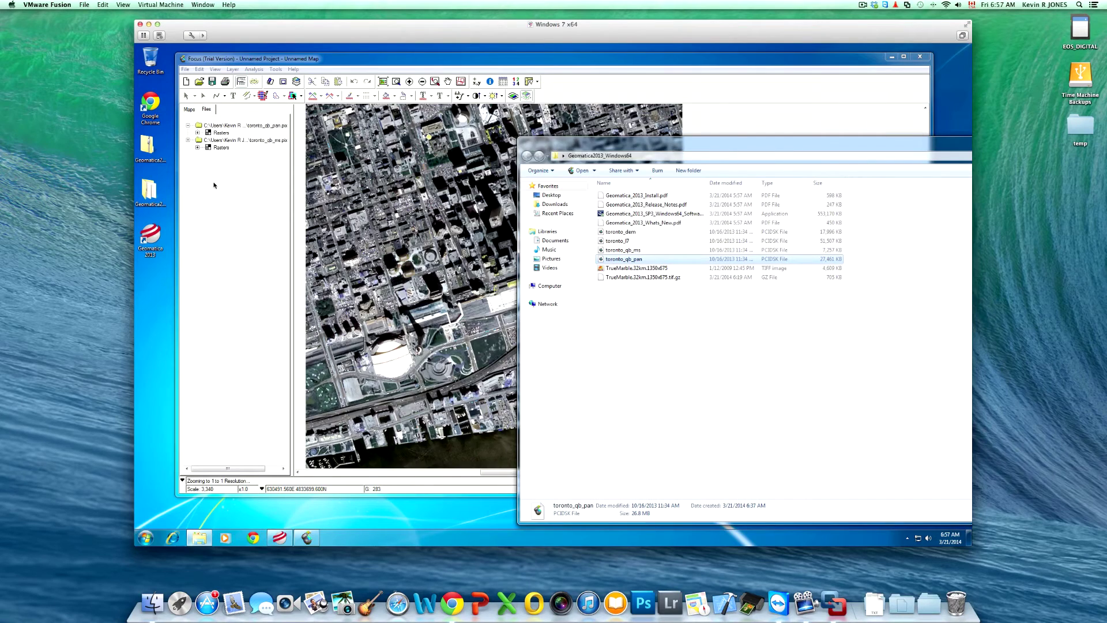
# Show the Maps layer list and toggle the panchromatic layer off and on.
pyautogui.moveTo(554, 143); pyautogui.dragTo(581, 268)
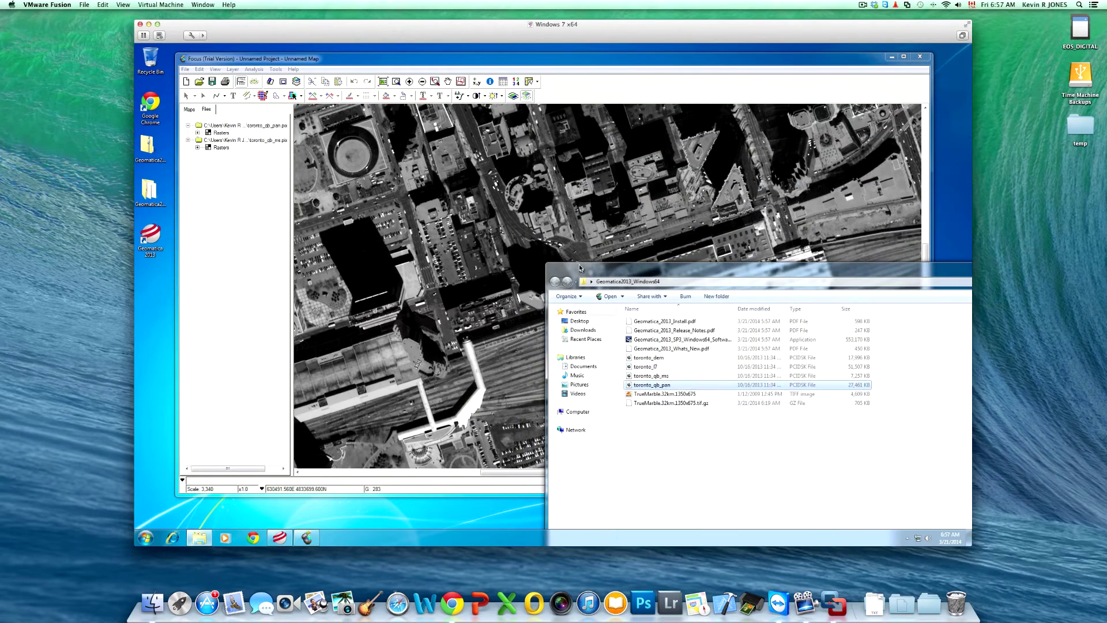
pyautogui.click(433, 216)
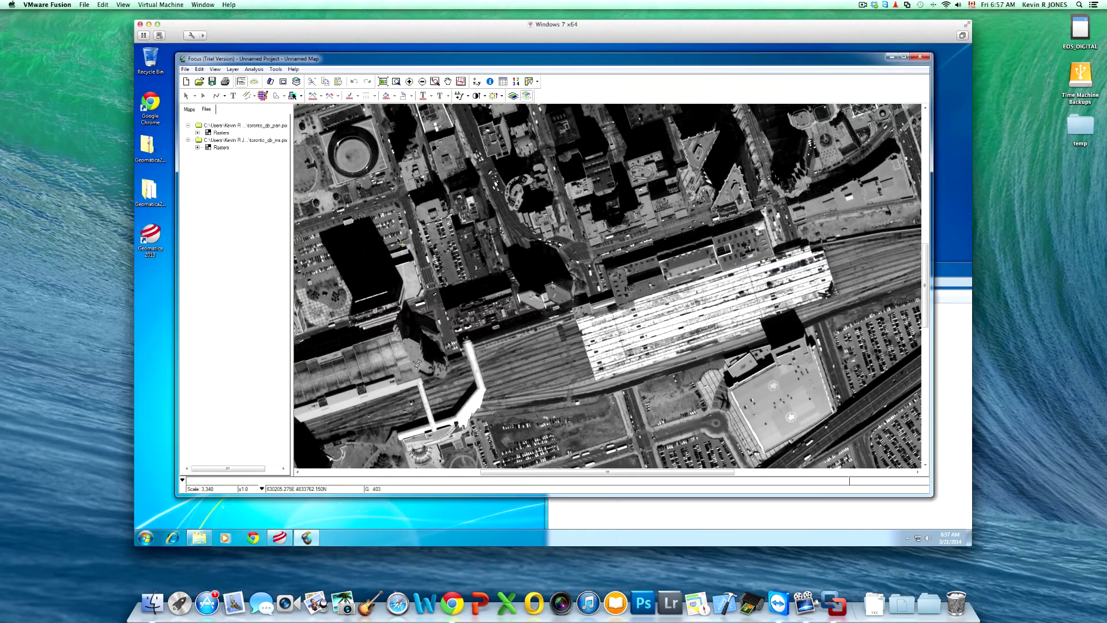
pyautogui.click(191, 110)
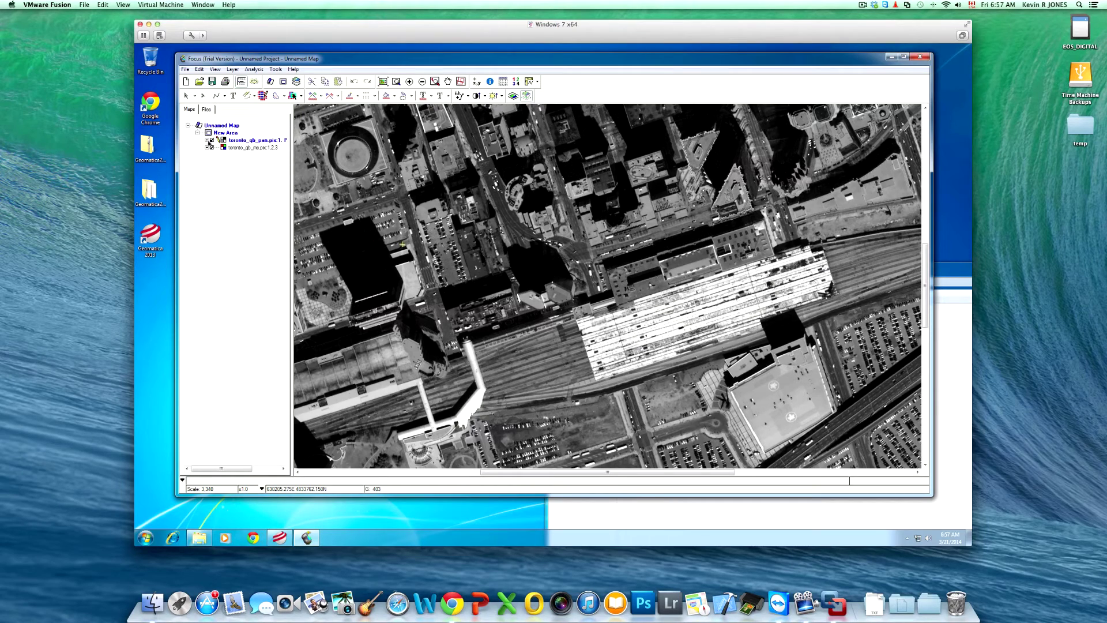
pyautogui.click(211, 141)
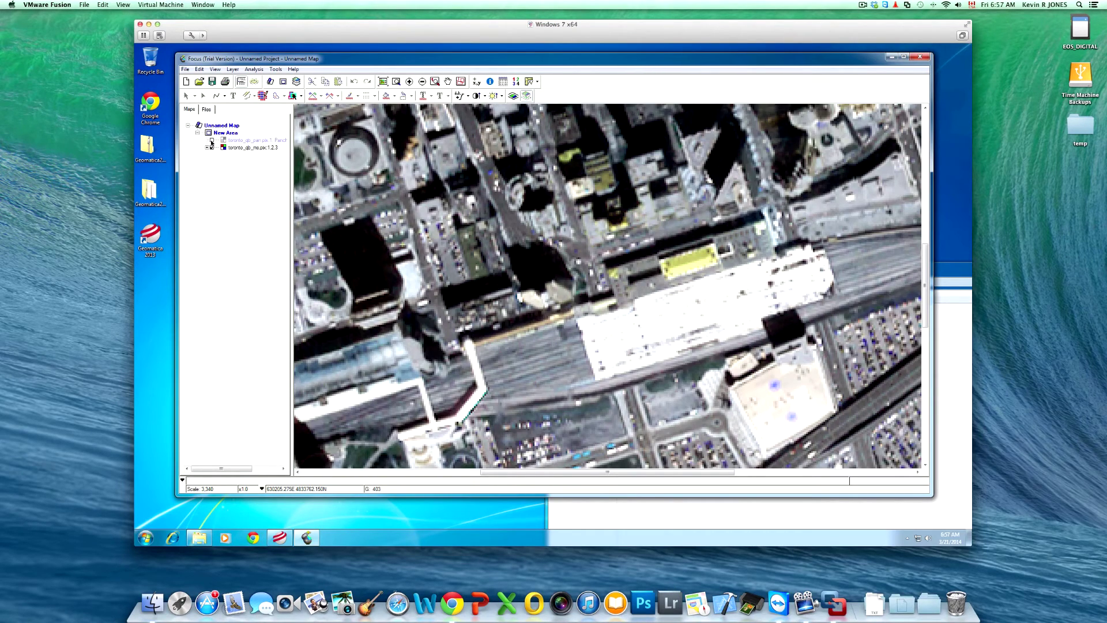
pyautogui.click(211, 141)
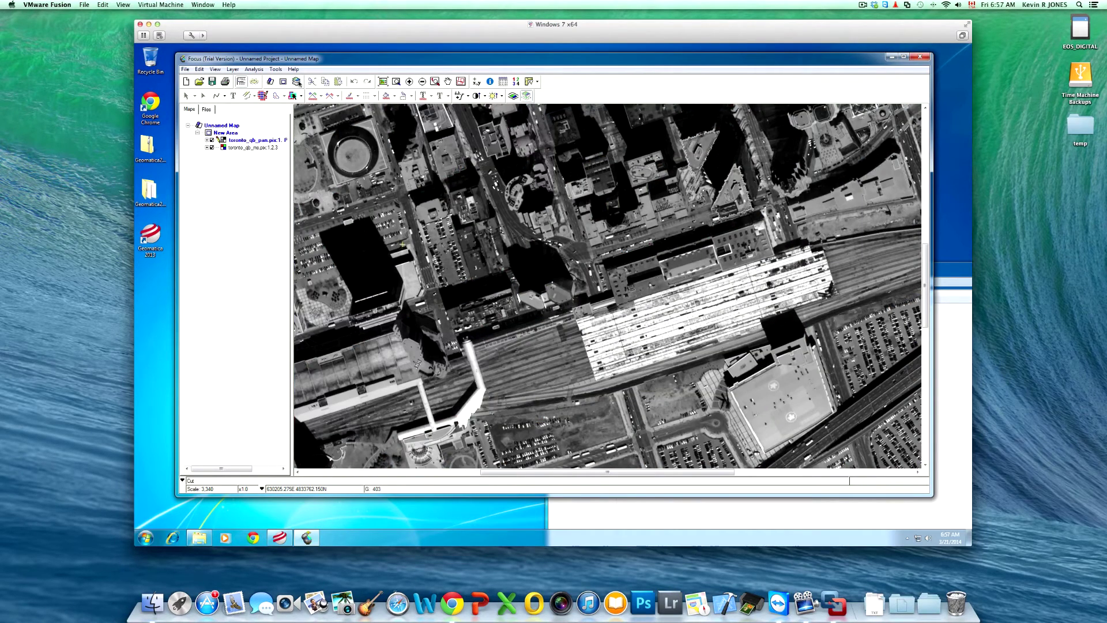
# Find 'pan' in the Algorithm Librarian and open PANSHARP2.
pyautogui.click(273, 70)
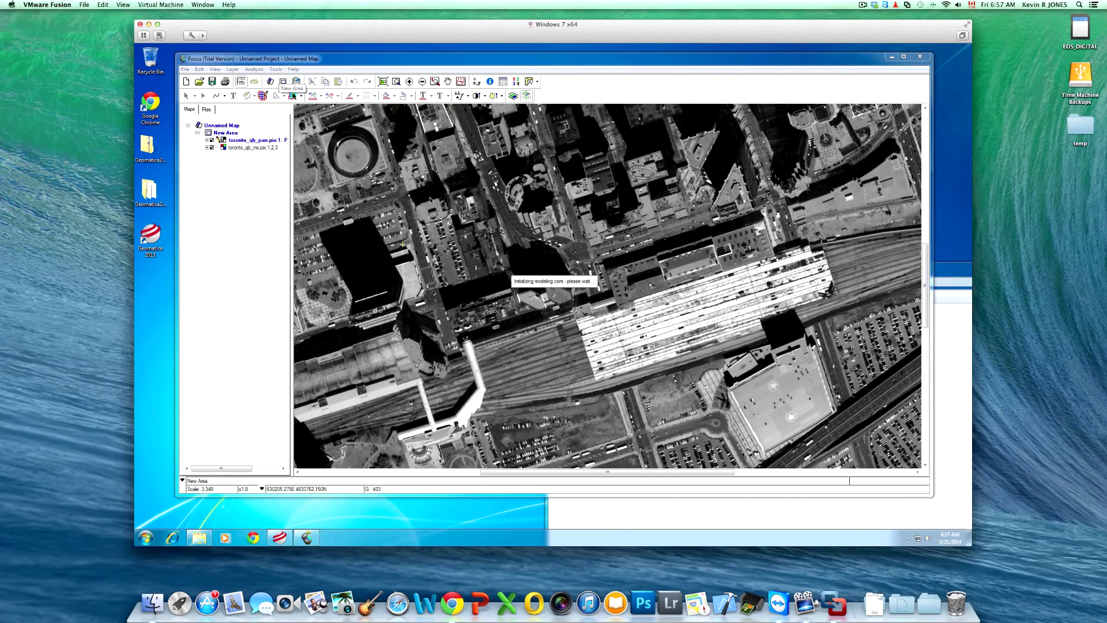
pyautogui.click(630, 239)
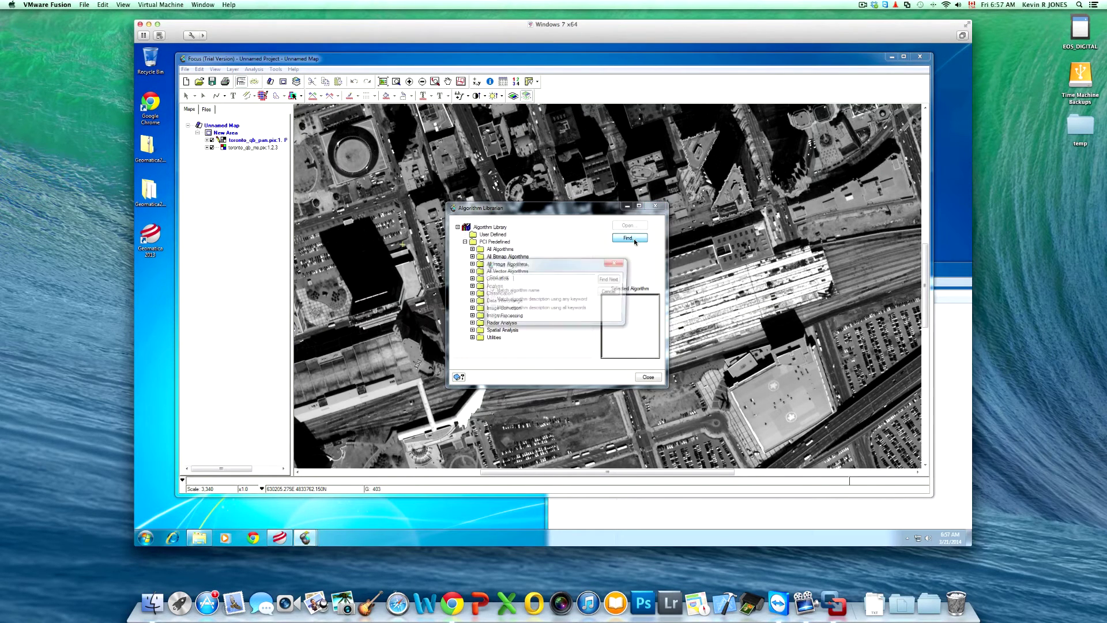
pyautogui.write('pan')
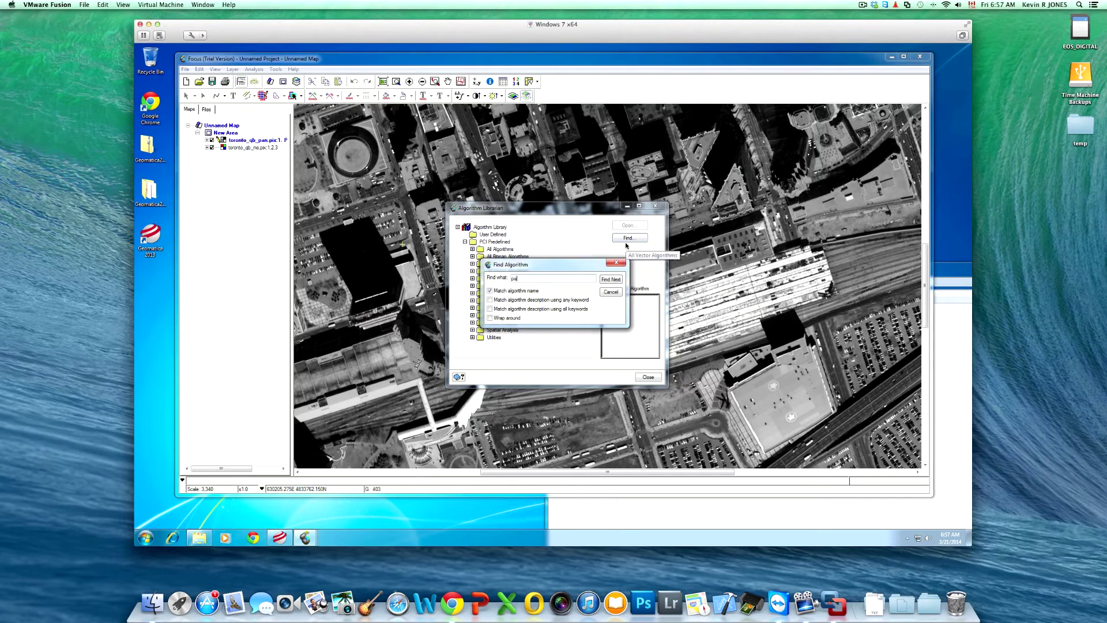
pyautogui.click(611, 280)
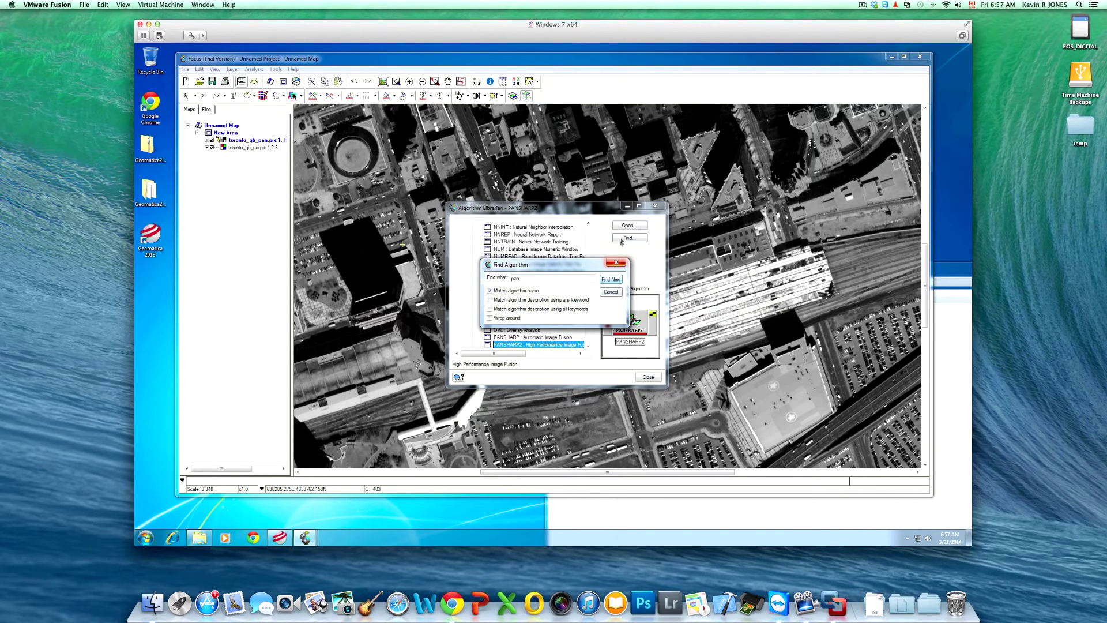
pyautogui.click(620, 263)
pyautogui.doubleClick(536, 344)
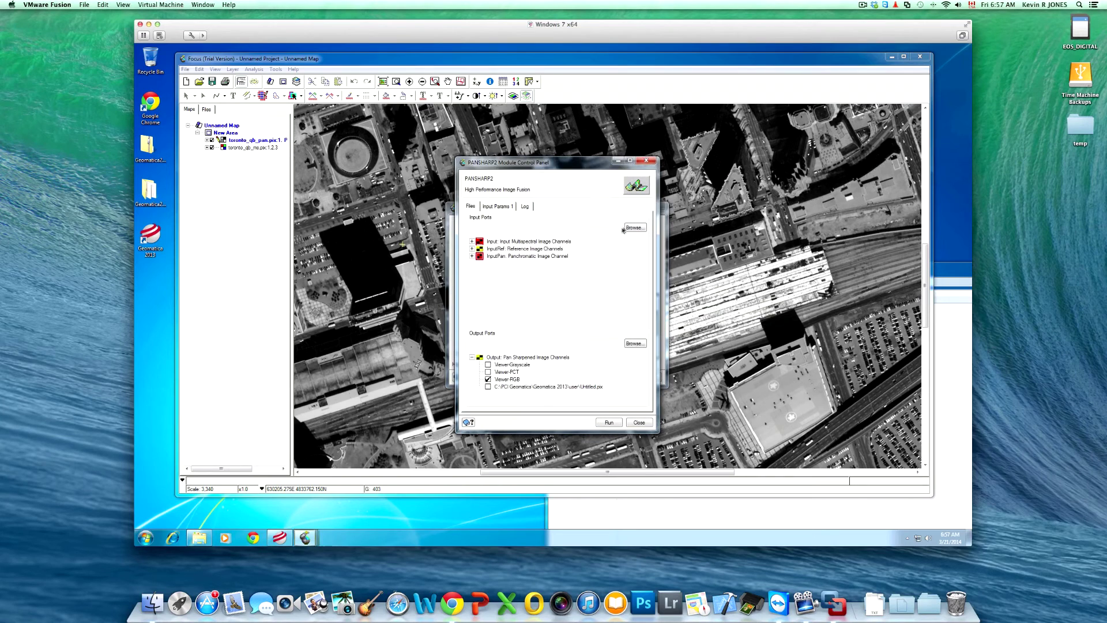
# Run PANSHARP2 with multispectral bands 1–4 and the Panchromatic Band as inputs.
pyautogui.click(473, 241)
pyautogui.click(504, 285)
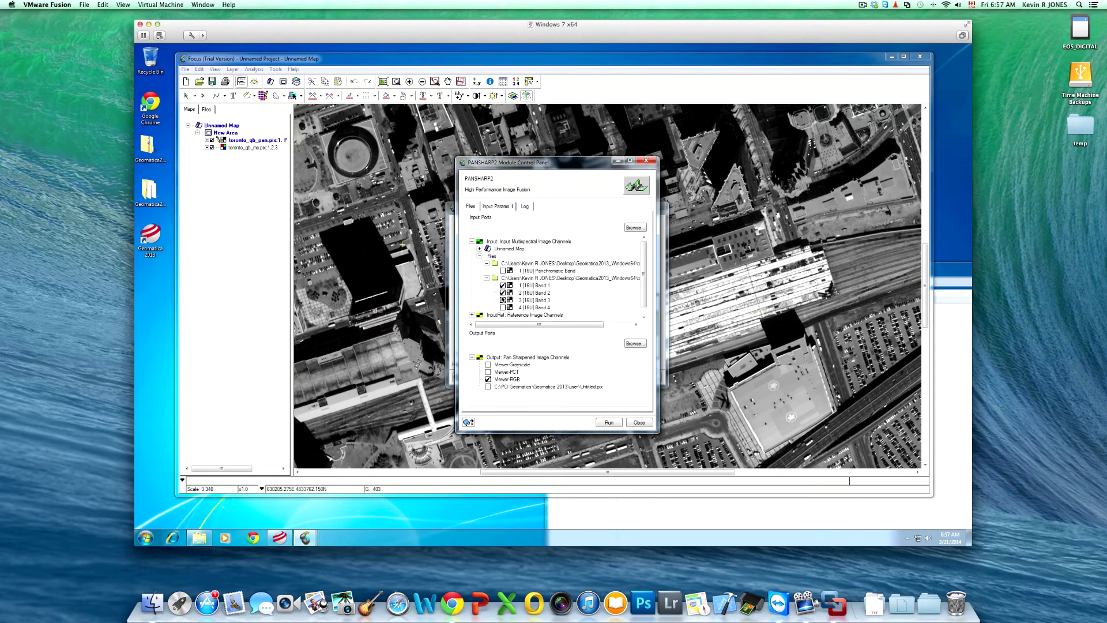
pyautogui.click(503, 308)
pyautogui.scroll(-1, 645, 277)
pyautogui.click(473, 314)
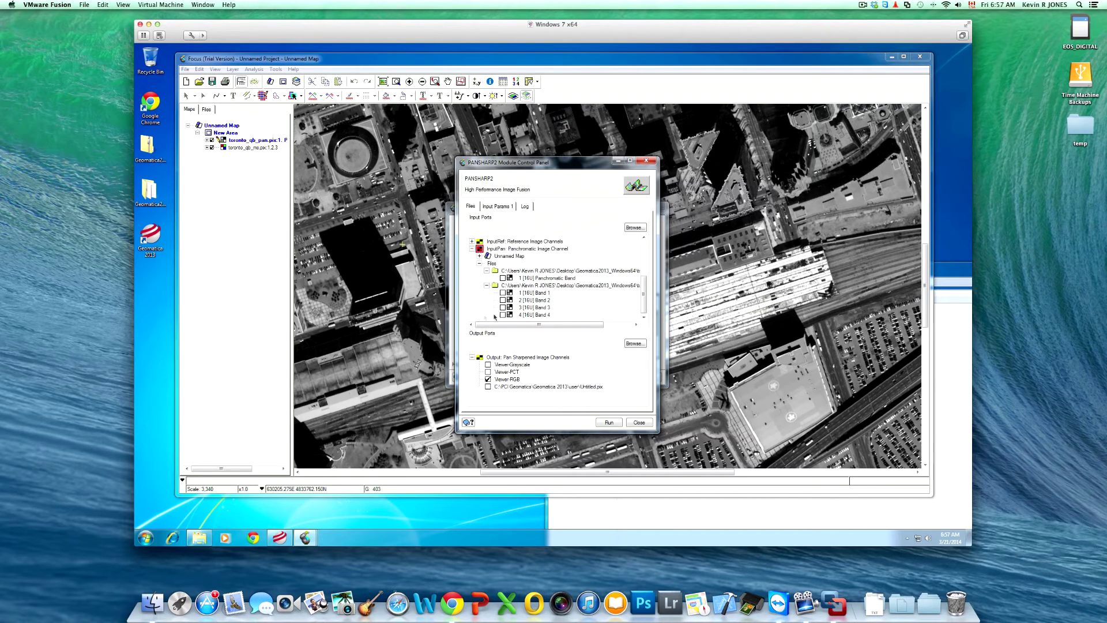
pyautogui.click(503, 279)
pyautogui.click(612, 423)
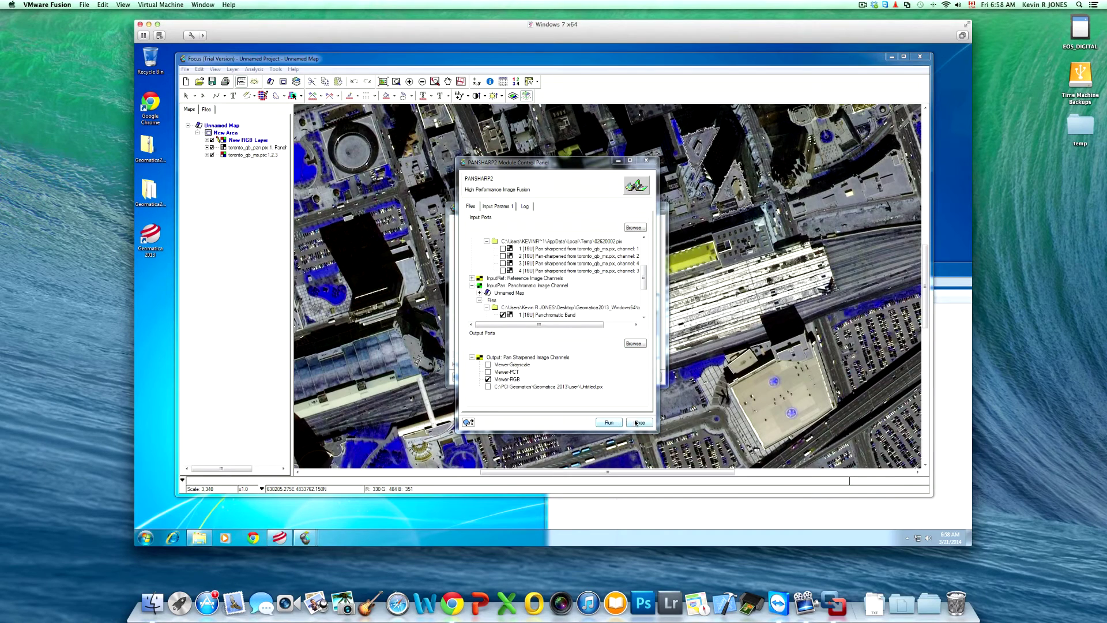
pyautogui.click(639, 423)
# Map New RGB Layer channels 3, 2, 1 to red, green, blue, then pan the view.
pyautogui.click(657, 226)
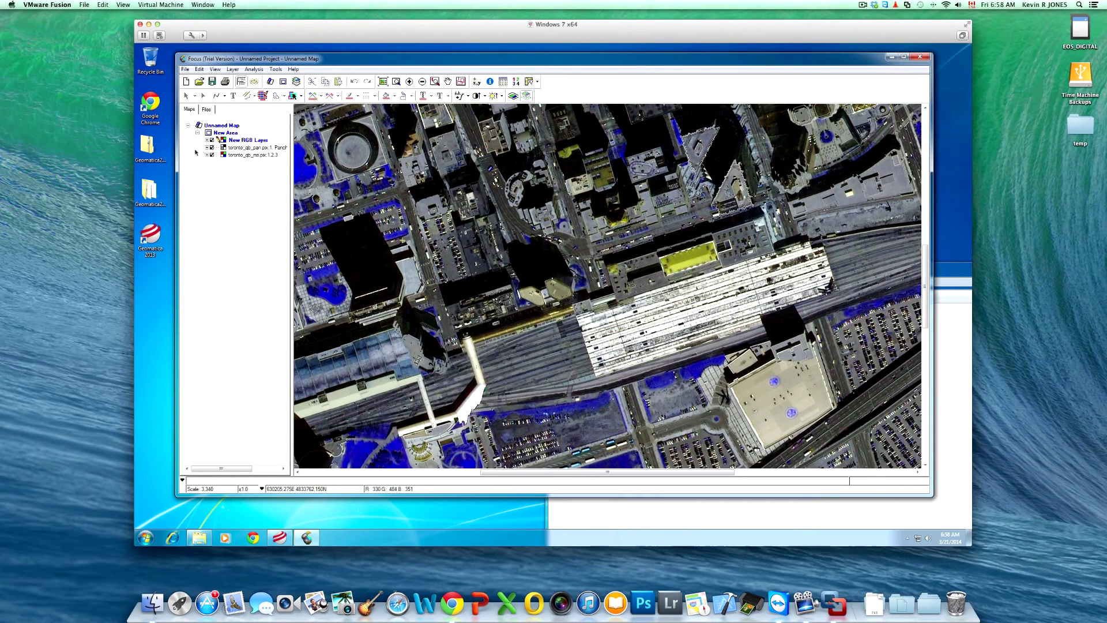
pyautogui.rightClick(247, 141)
pyautogui.click(265, 232)
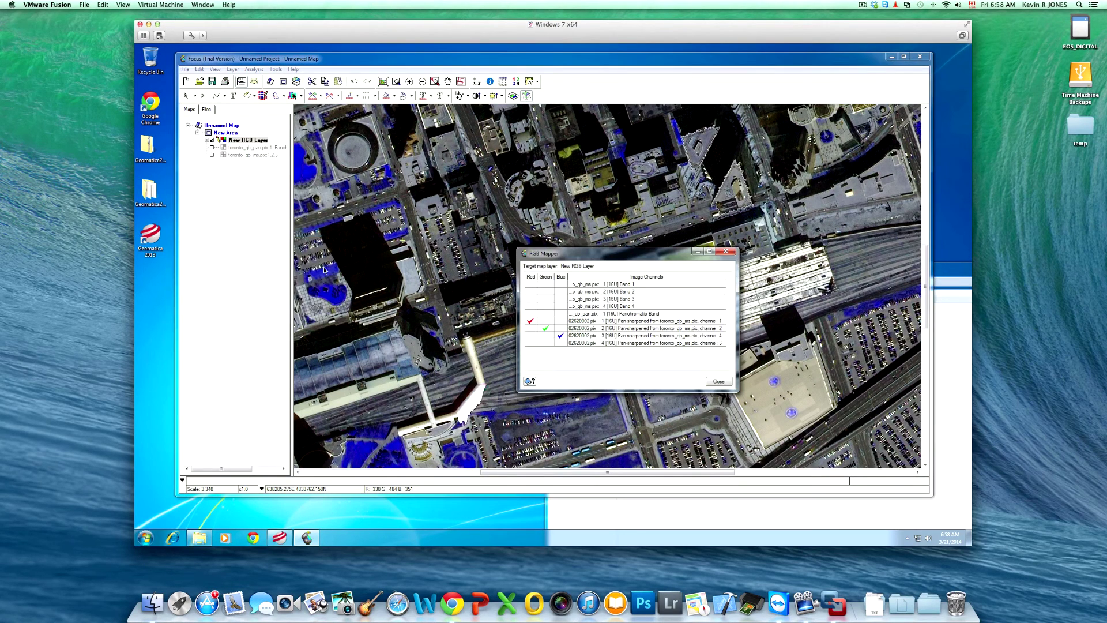
pyautogui.click(558, 324)
pyautogui.click(532, 329)
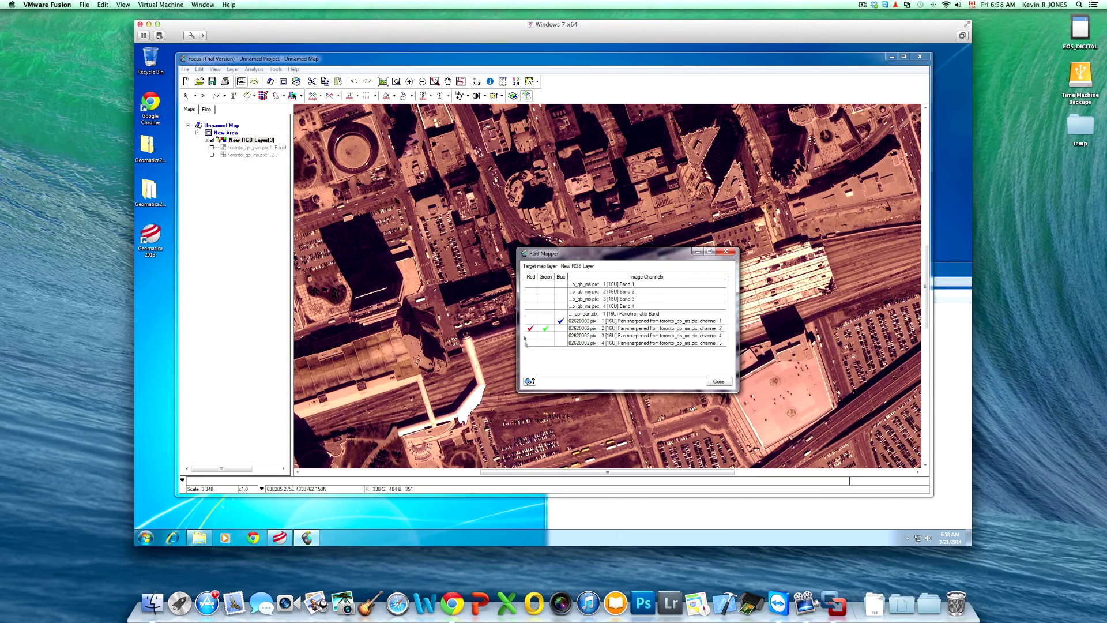
pyautogui.click(530, 335)
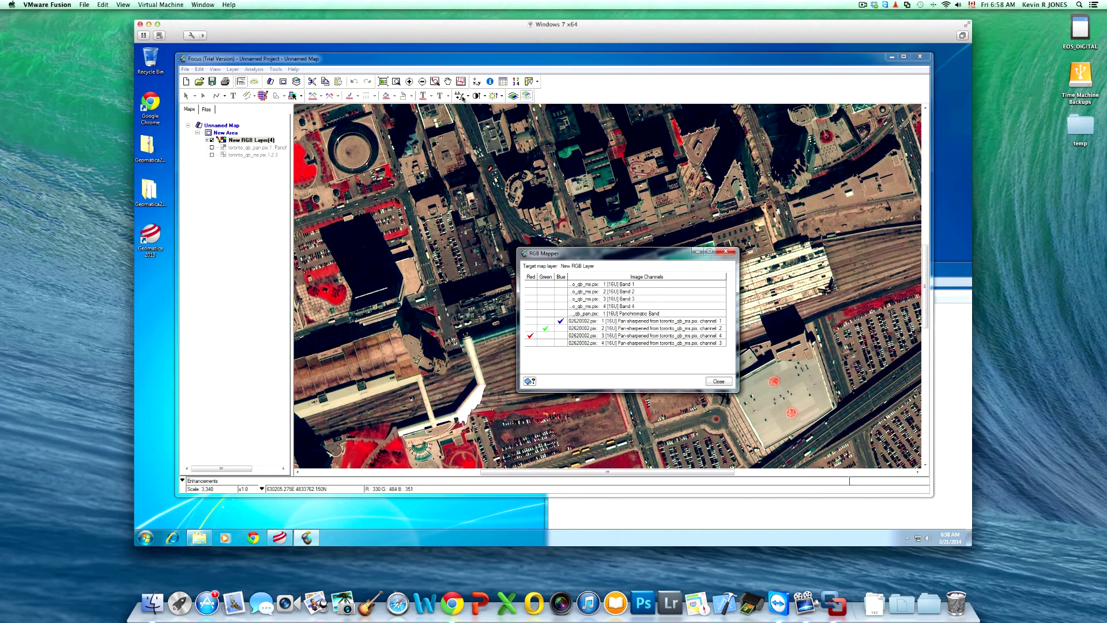
pyautogui.click(533, 344)
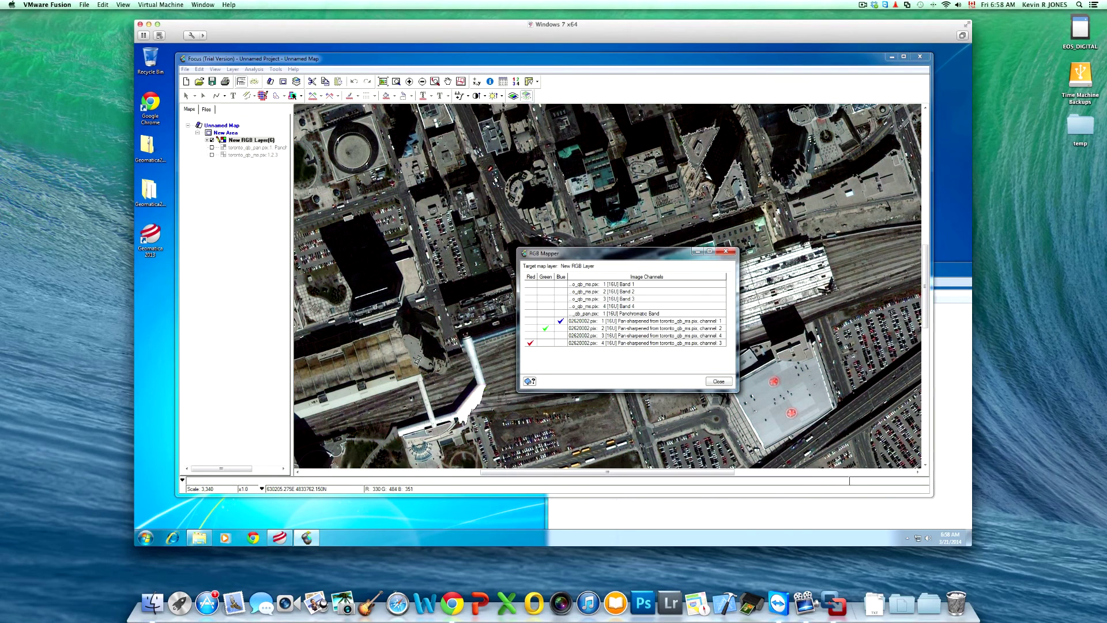
pyautogui.click(728, 253)
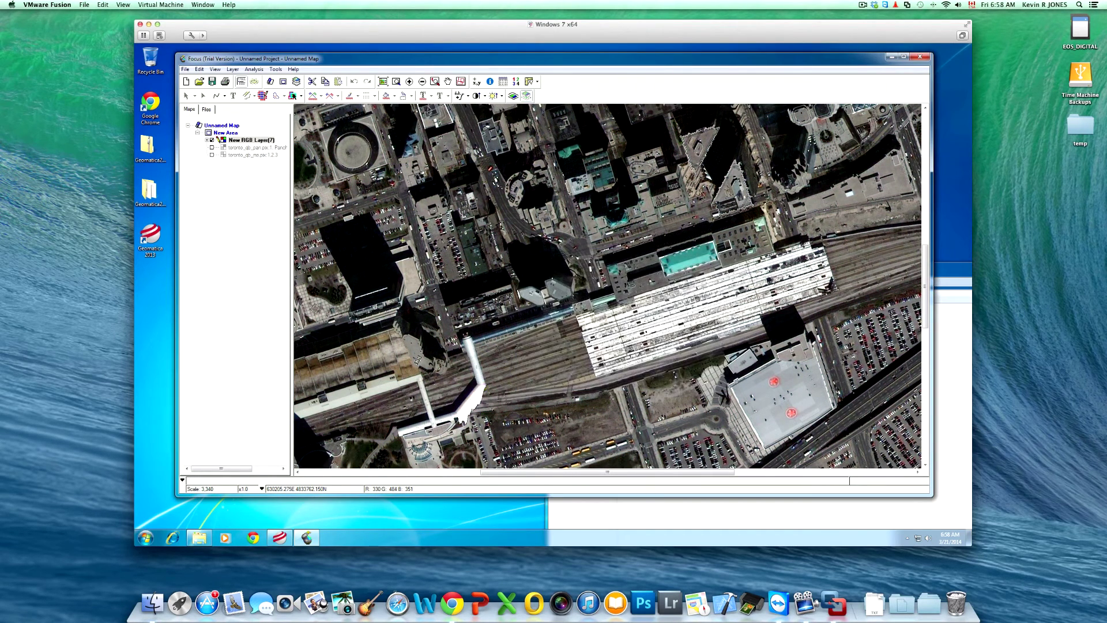
pyautogui.click(446, 87)
pyautogui.moveTo(486, 329); pyautogui.dragTo(407, 260)
# Pan the natural-colour Toronto image south onto the domed stadium and adjacent park.
pyautogui.moveTo(575, 433); pyautogui.dragTo(574, 322)
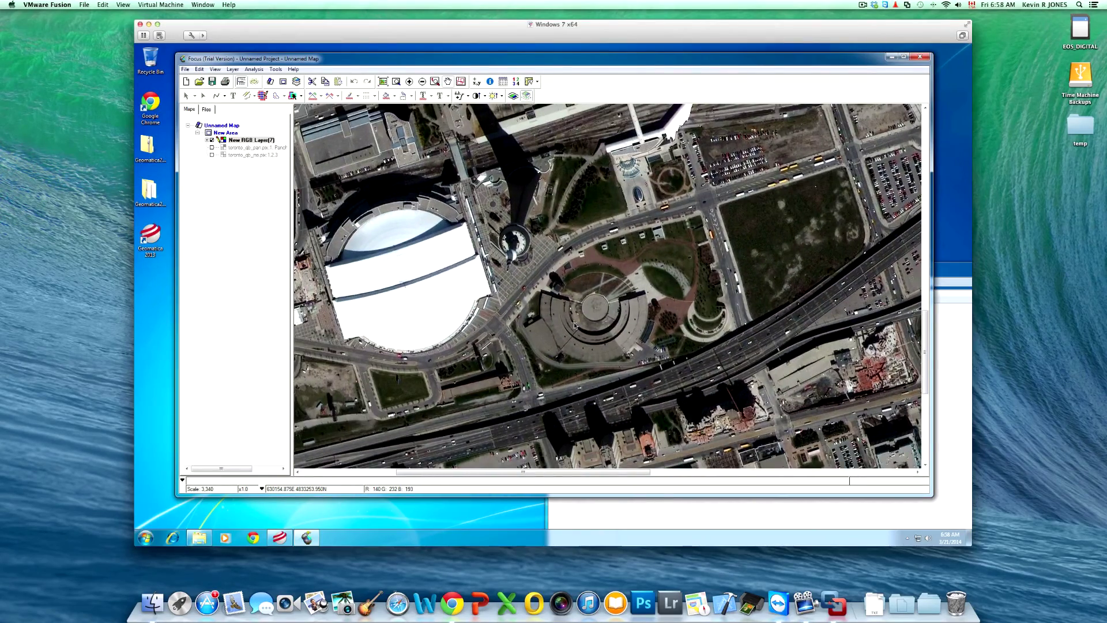